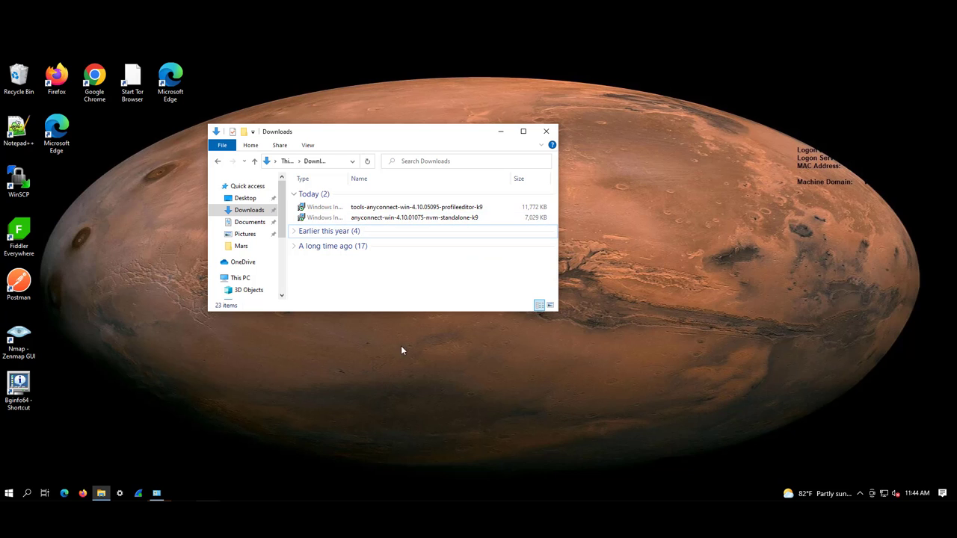
- Install the anyconnect-win-4.10.01075-nvm-standalone-k9 package from the Downloads folder, accepting the license agreement
click(367, 218)
right_click(370, 224)
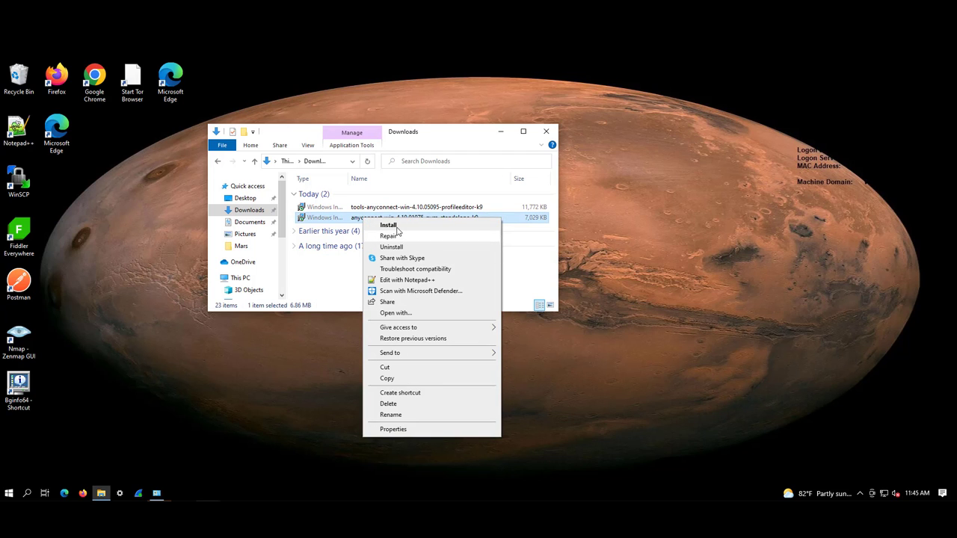
click(389, 225)
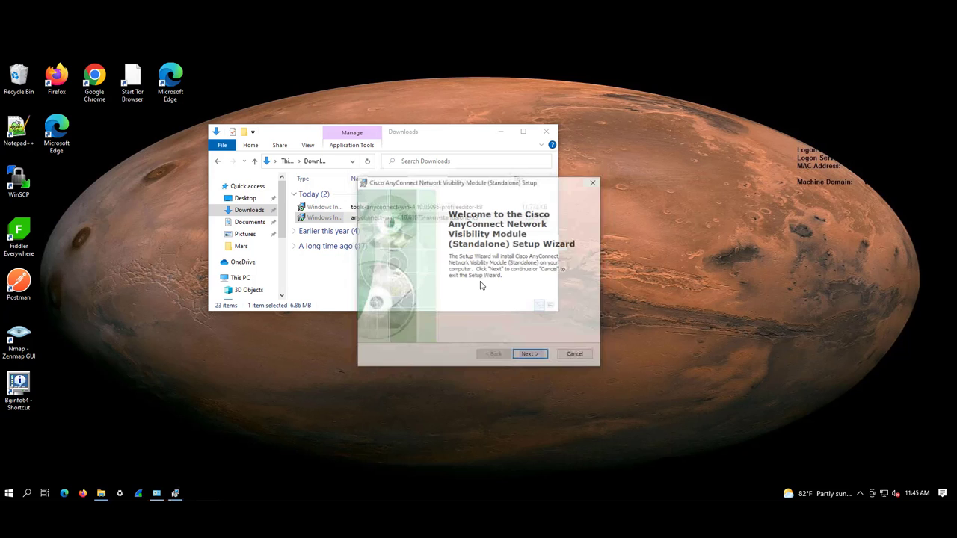
click(530, 355)
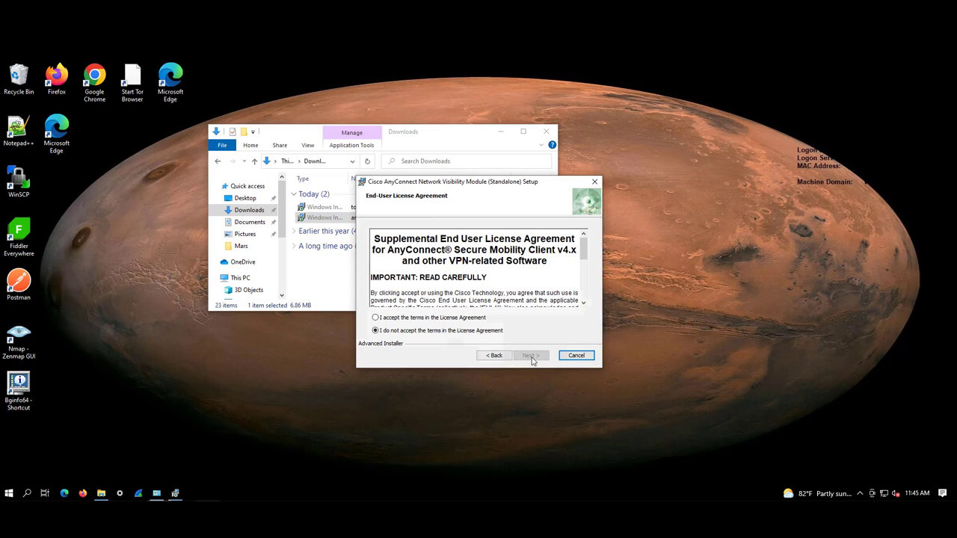
click(387, 317)
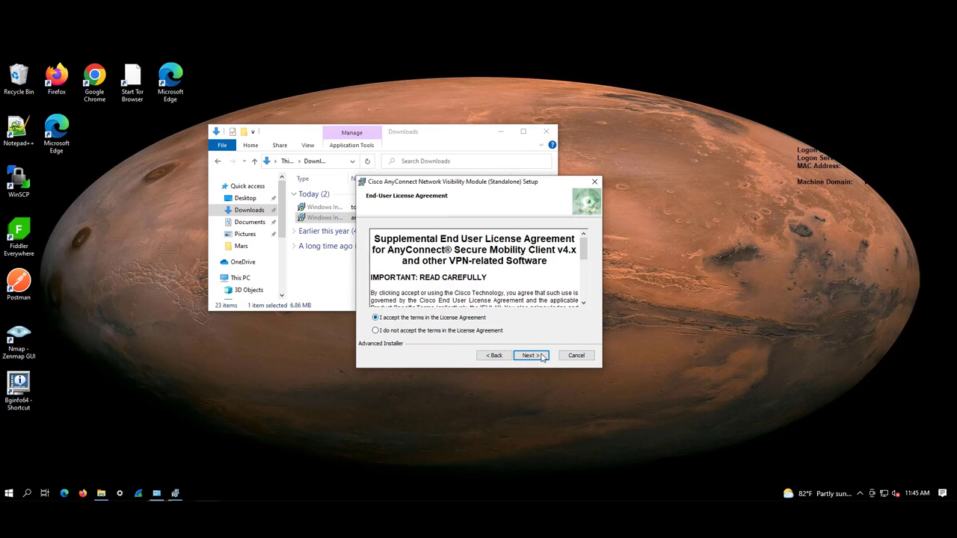
- Inspect the description and status of the acnvmagent service in Task Manager, then close it
key(ctrl+shift+Escape)
click(214, 212)
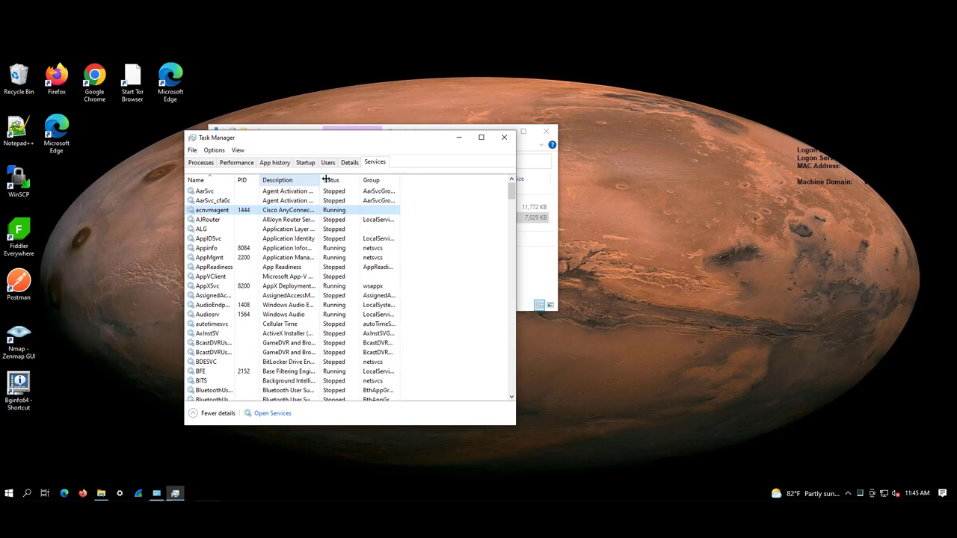
drag(320, 182, 330, 182)
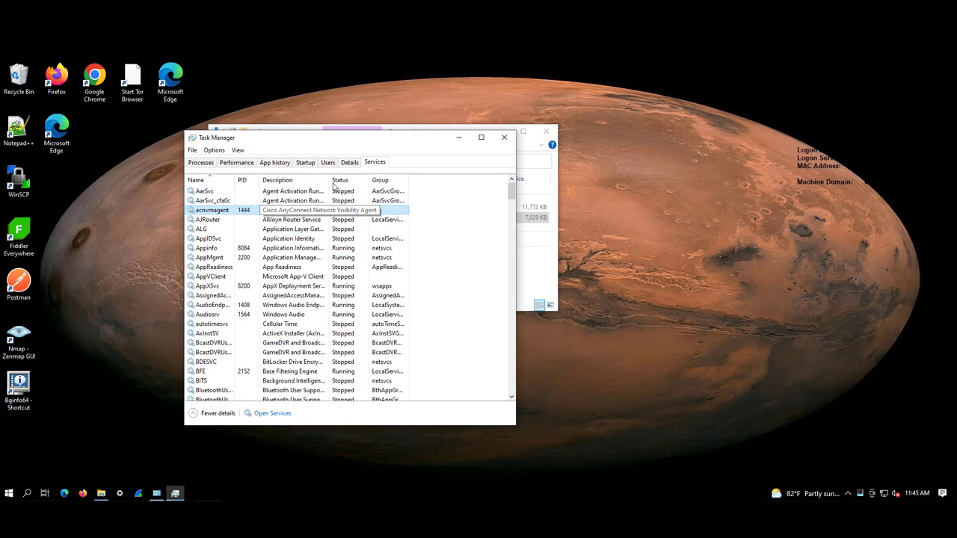
click(507, 138)
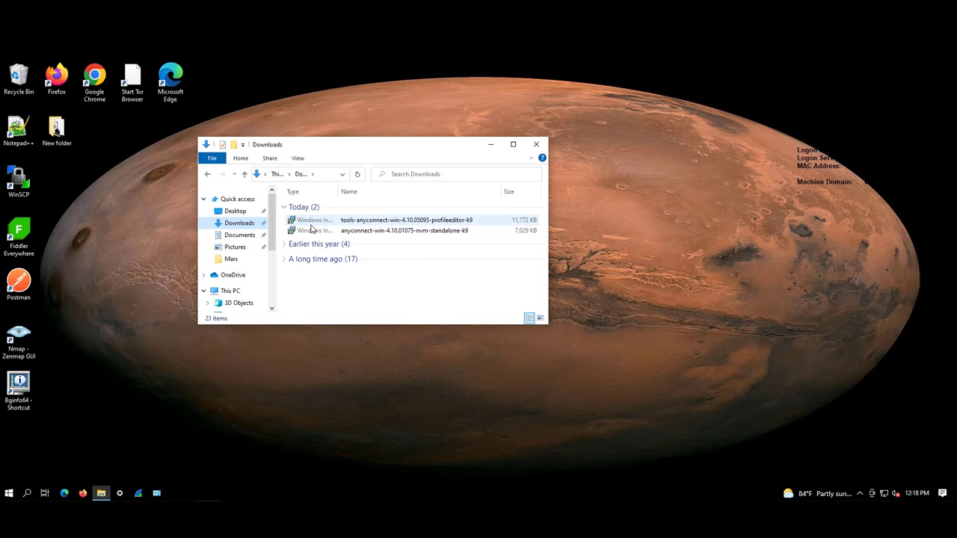
- Install the tools-anyconnect-win-4.10.05095-profileeditor-k9 package with the Complete setup type and close the README and Downloads windows
click(311, 225)
right_click(311, 227)
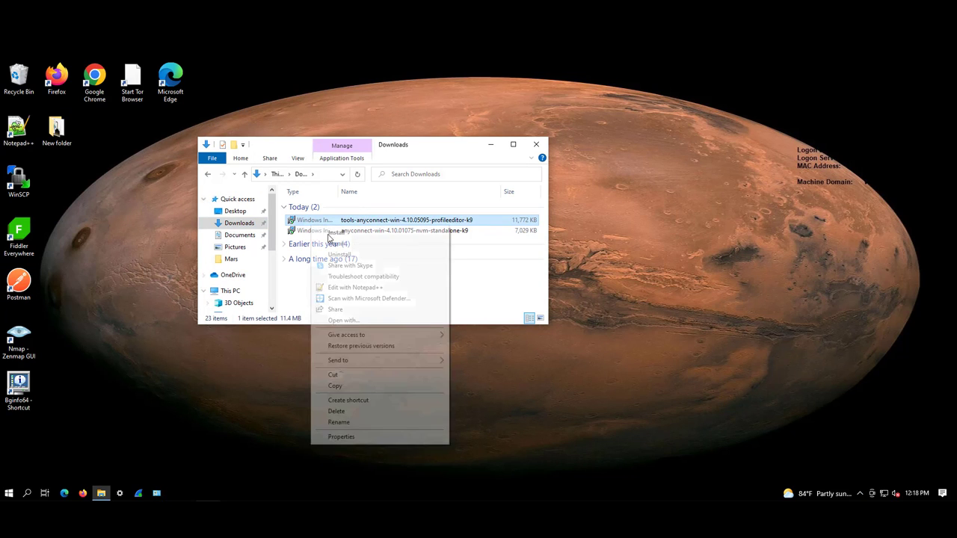
click(335, 234)
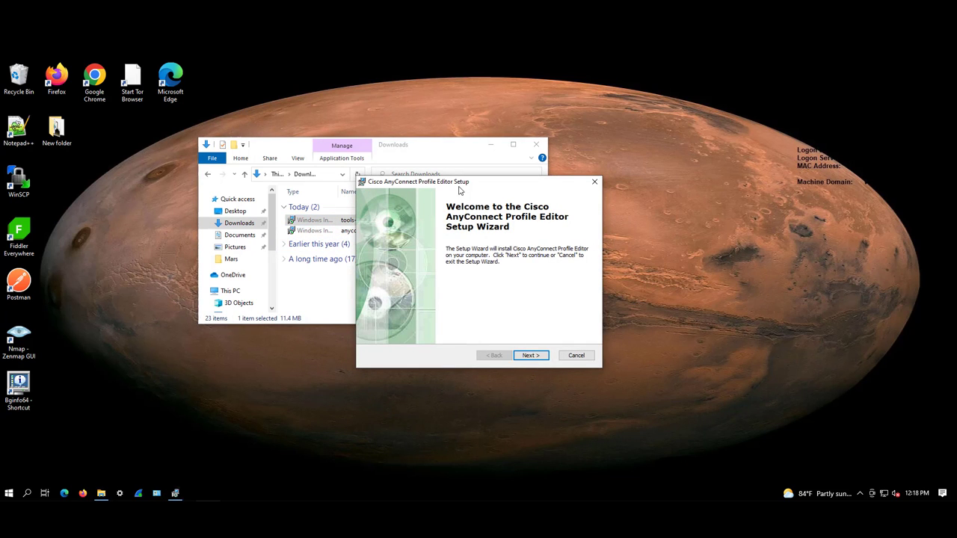
click(529, 357)
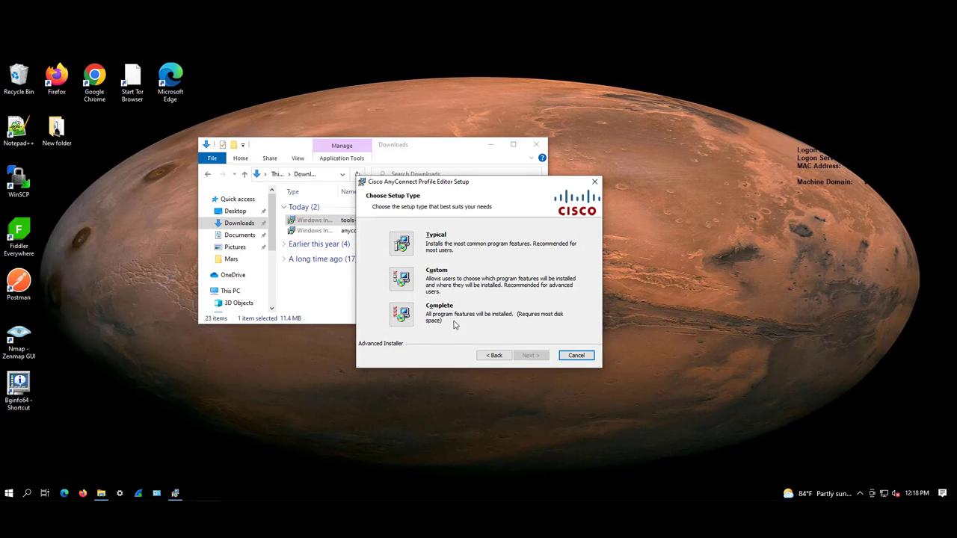
click(402, 314)
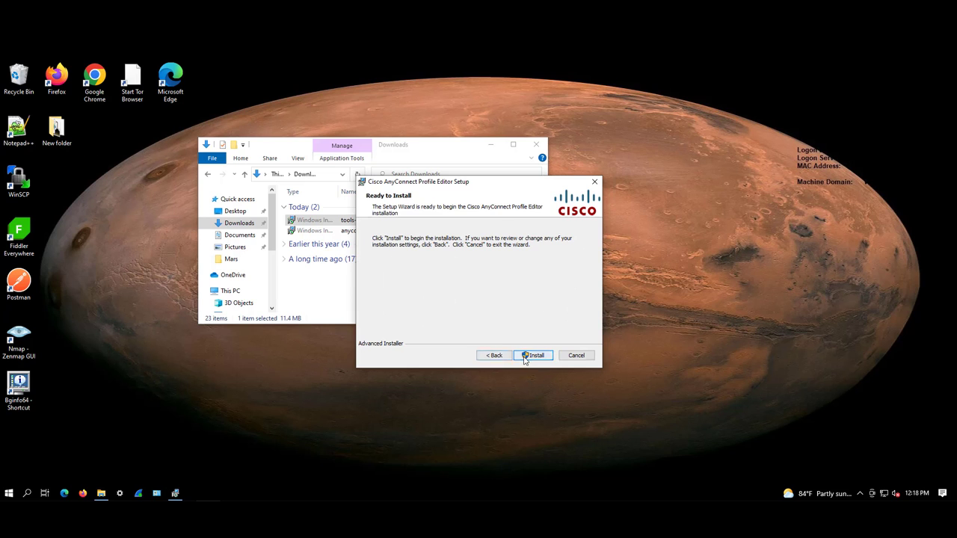
click(528, 356)
key(Return)
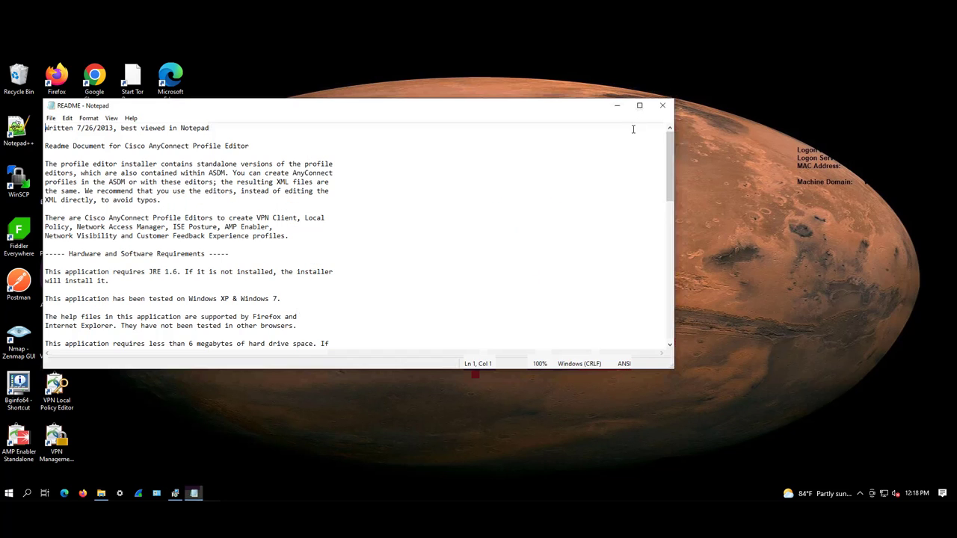
key(alt+F4)
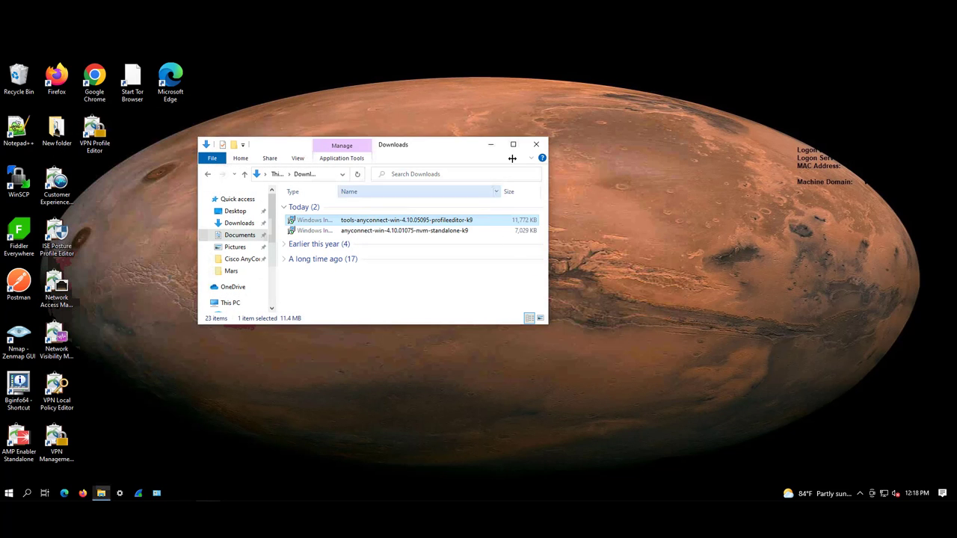
click(538, 147)
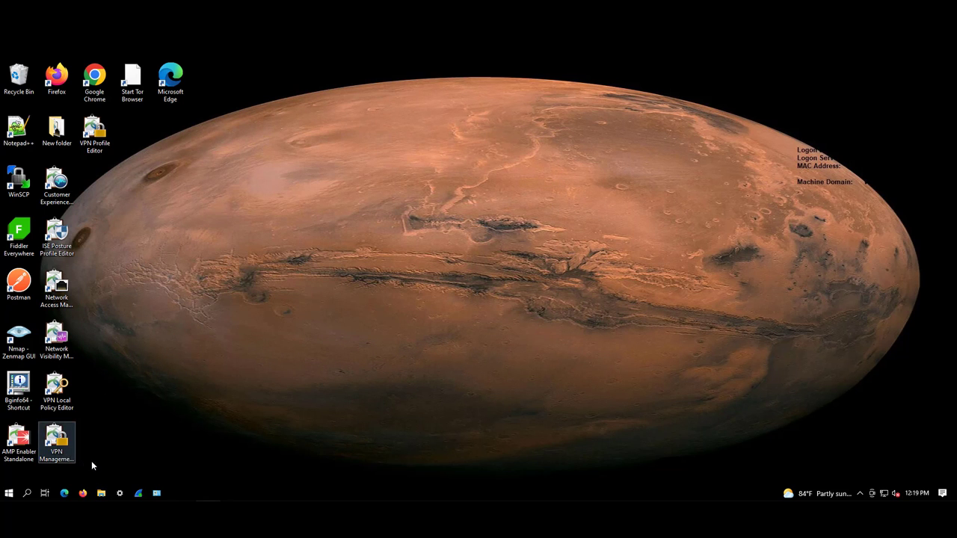
- Launch the Network Visibility Module Profile Editor as administrator and allow it to make changes to the device
click(59, 346)
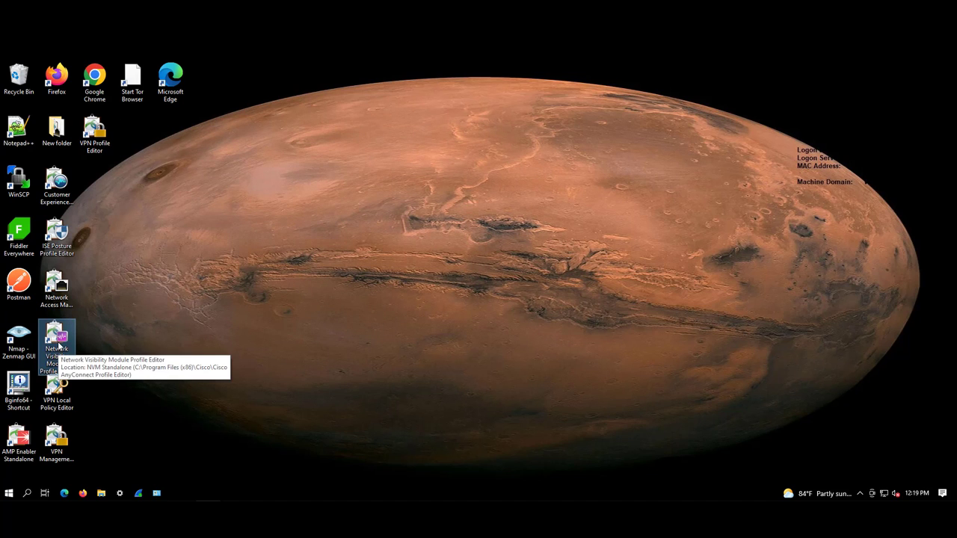
right_click(68, 333)
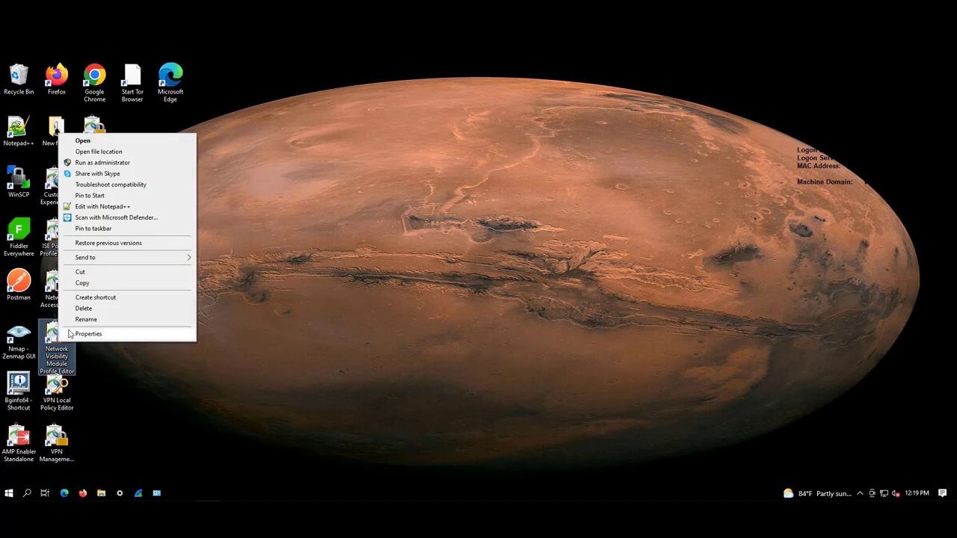
click(102, 162)
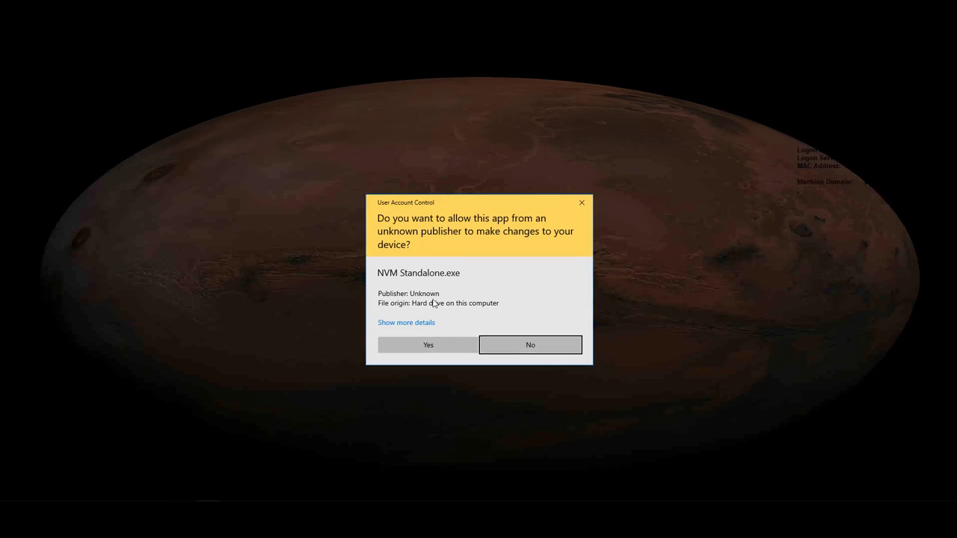
click(443, 342)
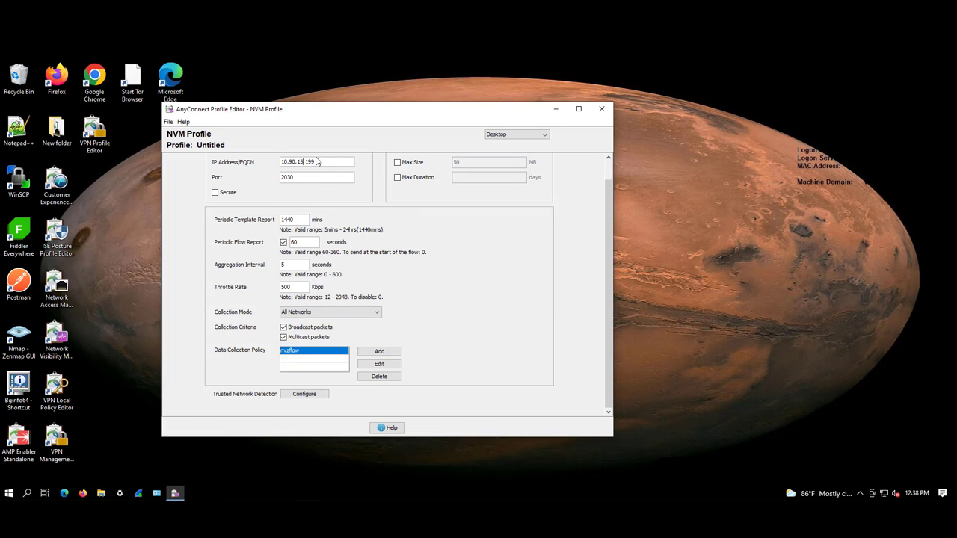
drag(320, 162, 280, 162)
click(379, 365)
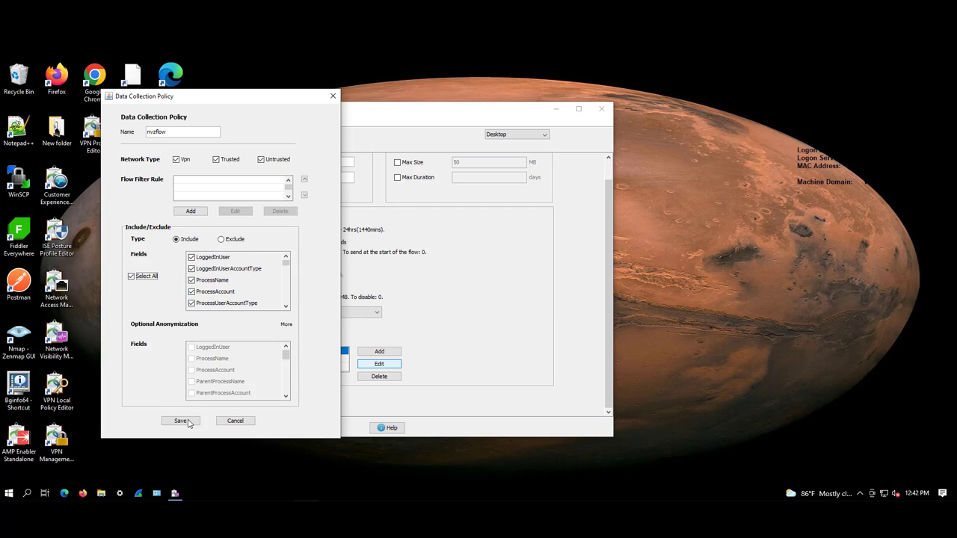
click(180, 420)
click(289, 400)
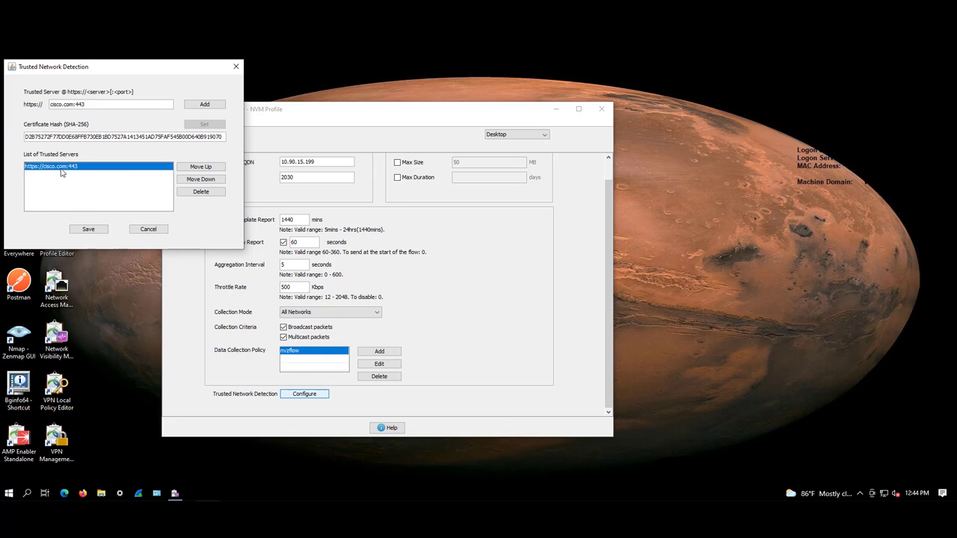
click(87, 229)
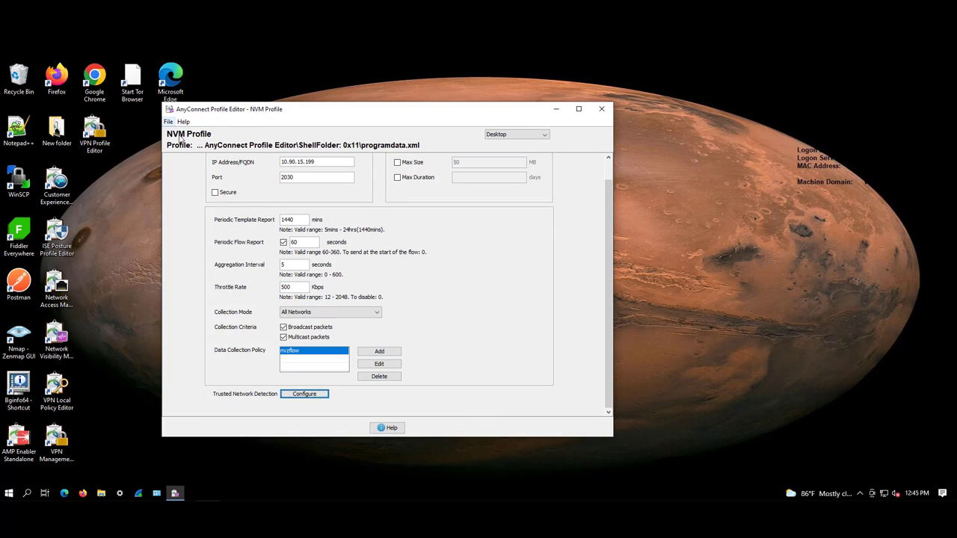
- Start saving the NVM profile and browse to the NVM folder under C:\ProgramData\Cisco\Cisco AnyConnect Secure Mobility Client
click(169, 121)
click(219, 196)
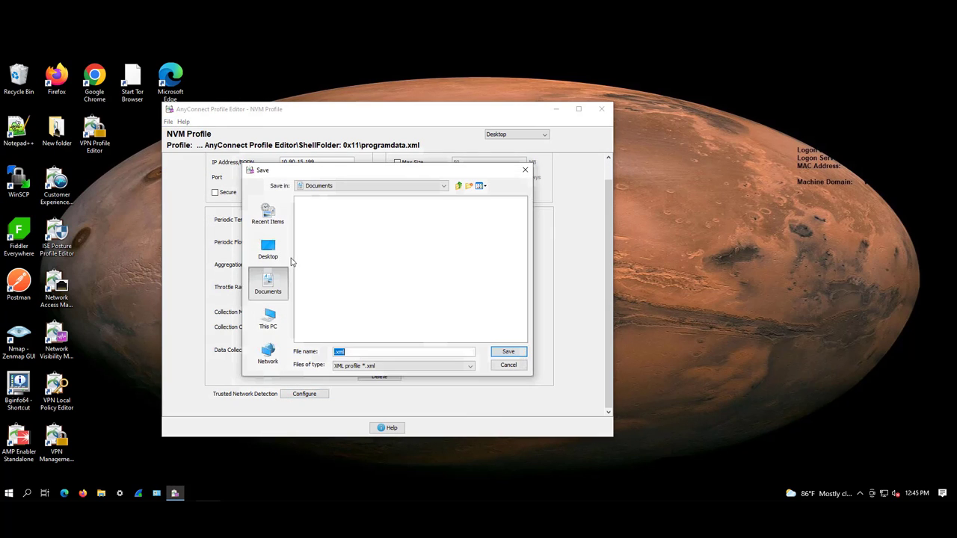
click(268, 318)
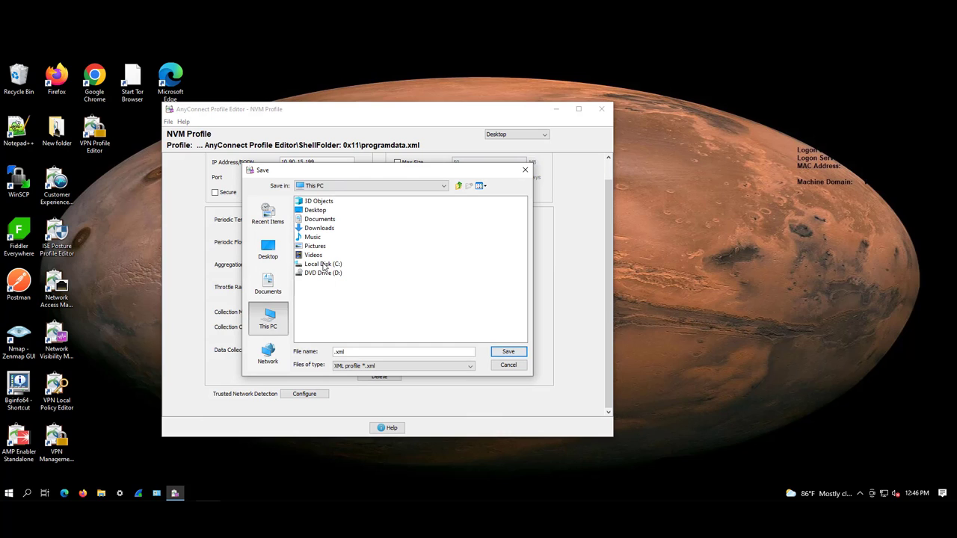
double_click(323, 265)
triple_click(332, 351)
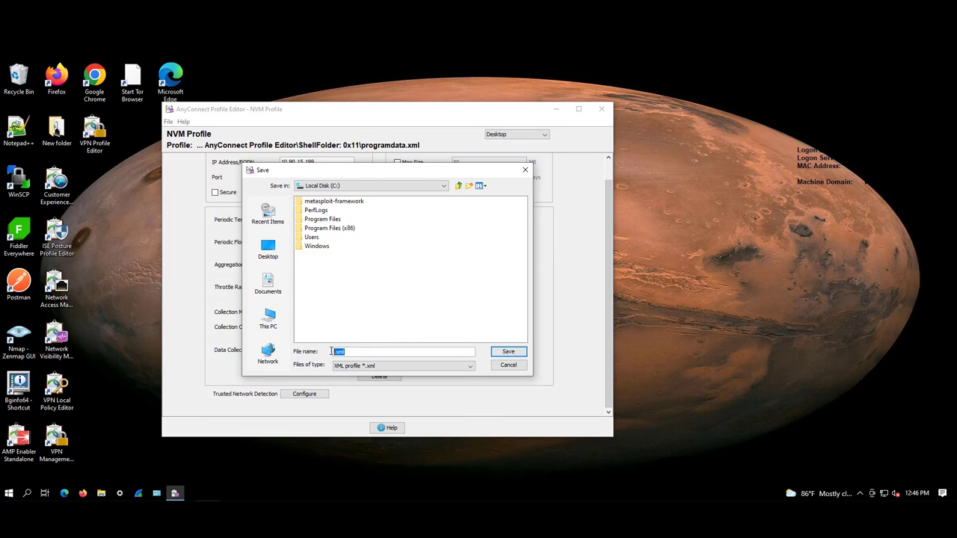
text(Programdata)
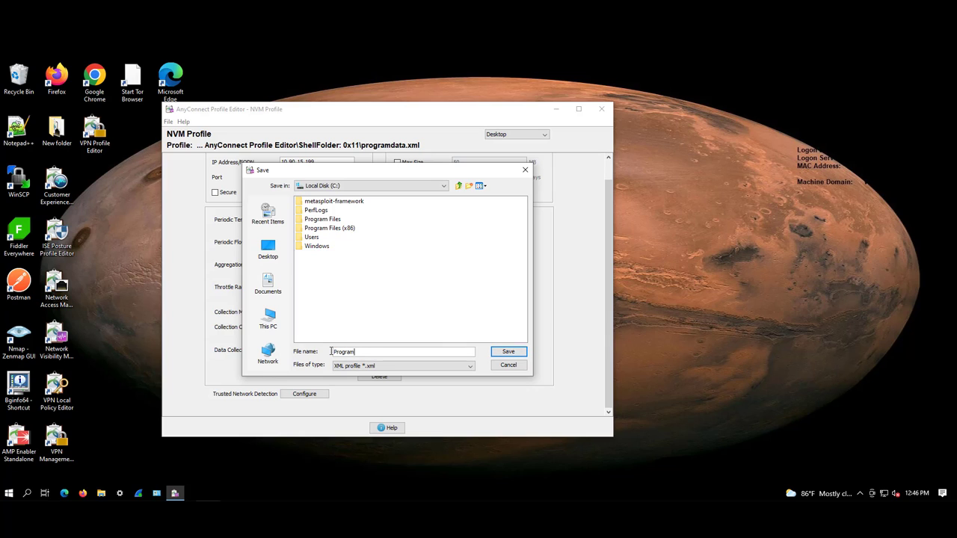
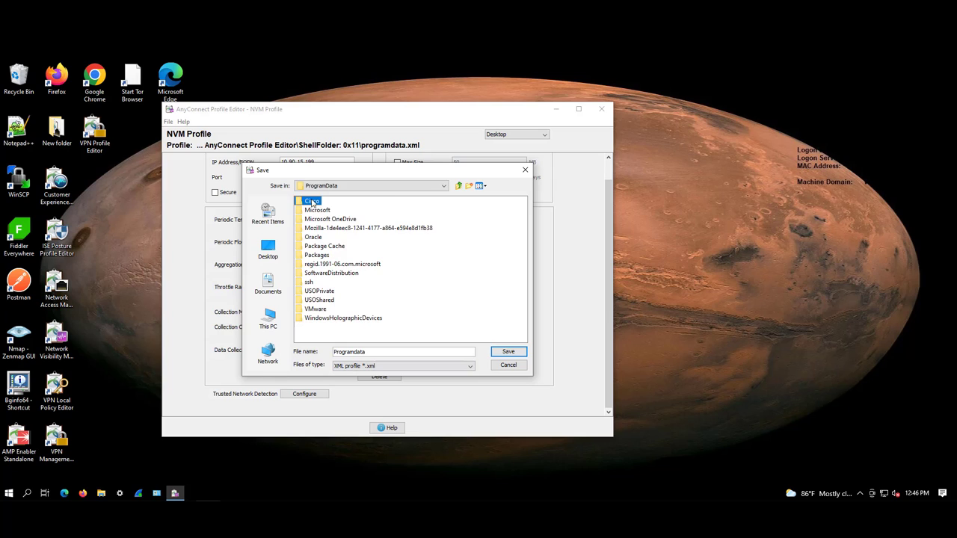
double_click(359, 203)
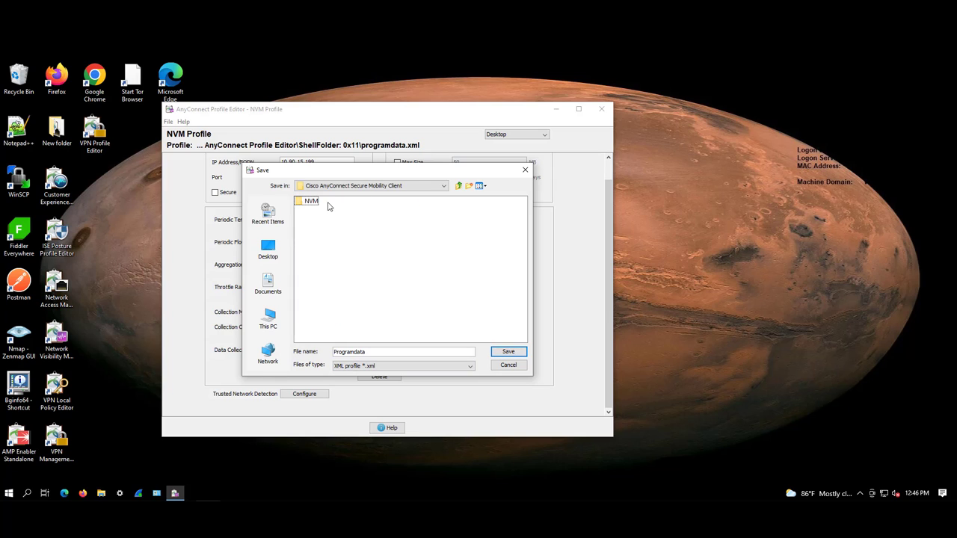
double_click(311, 202)
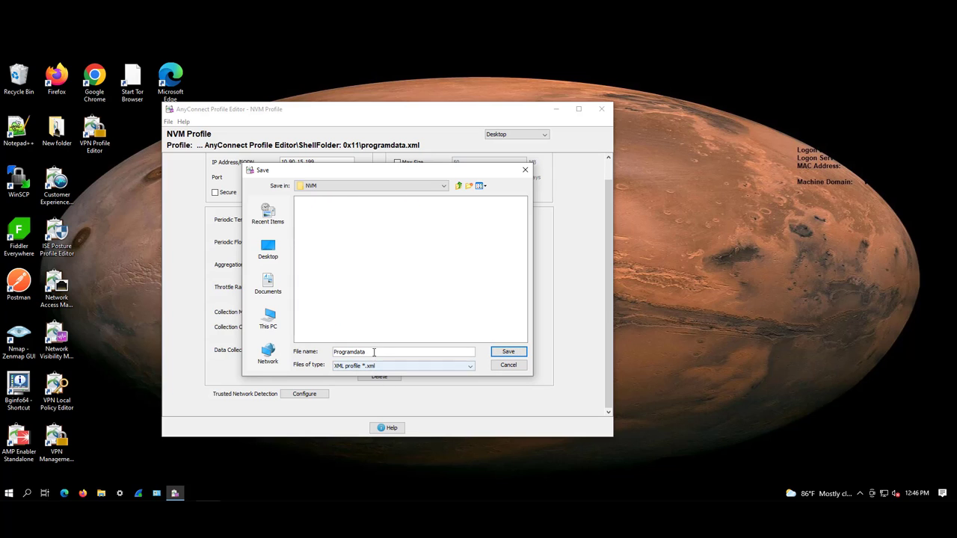
- Replace the profile's file name with NVM_ServiceProfile
click(376, 353)
key(ctrl+a)
key(BackSpace)
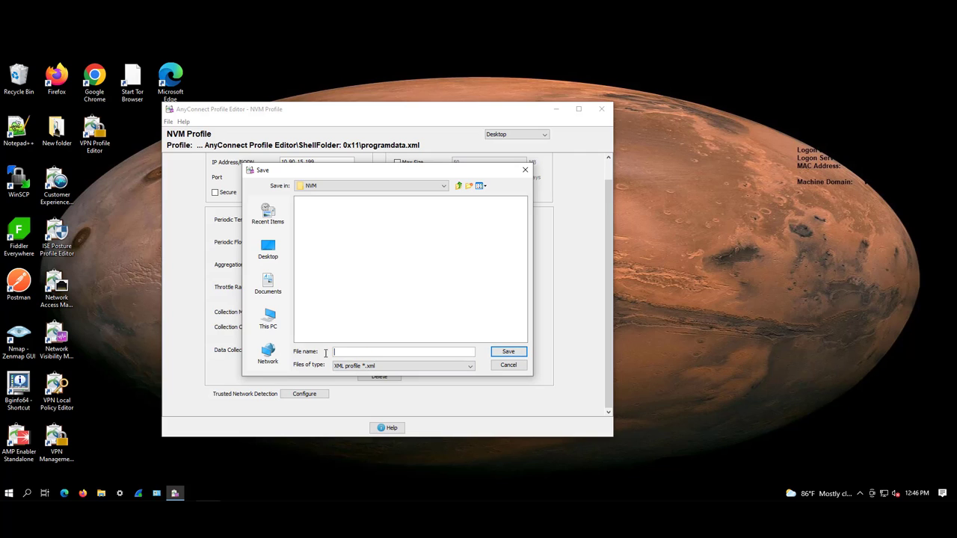
text(NVM_serviceProfile)
key(Left)
key(Left)
key(Left)
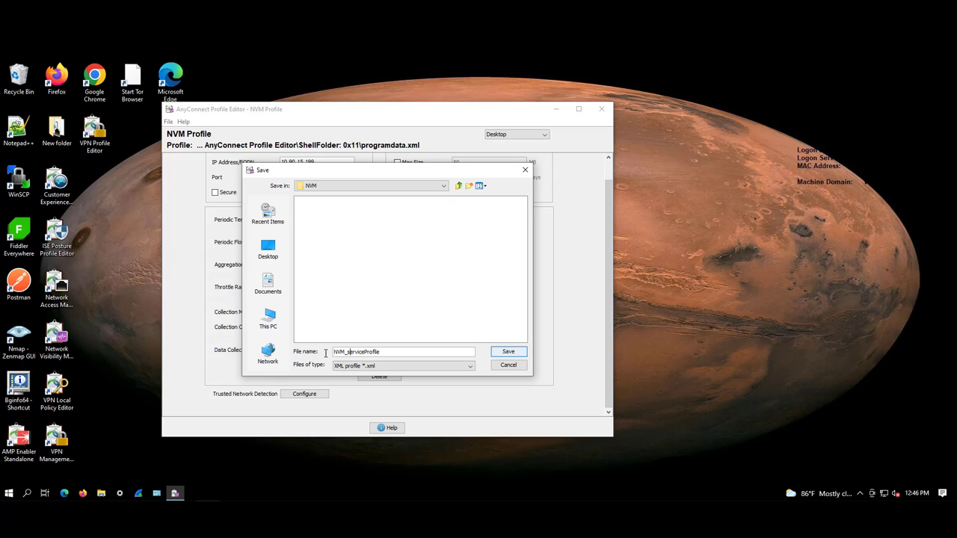
key(BackSpace)
text(S)
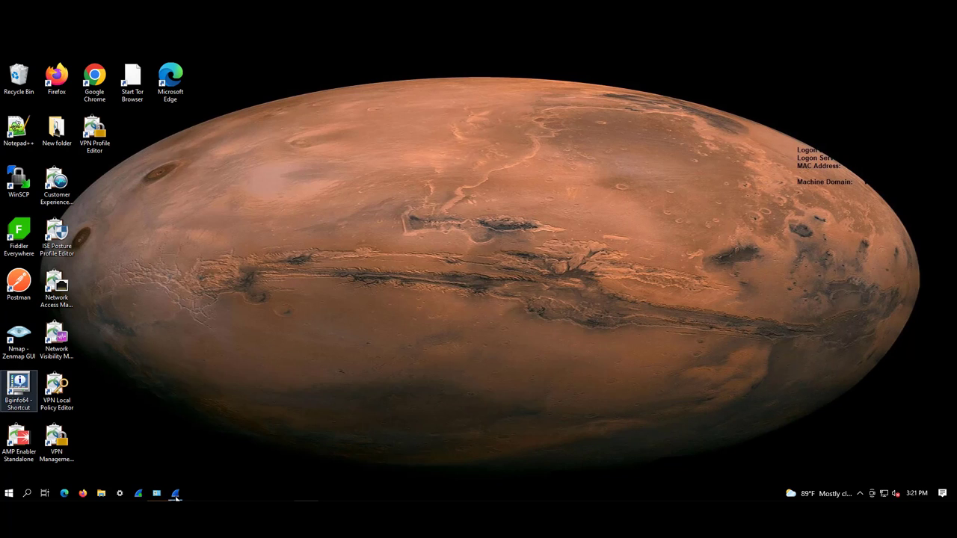
click(170, 78)
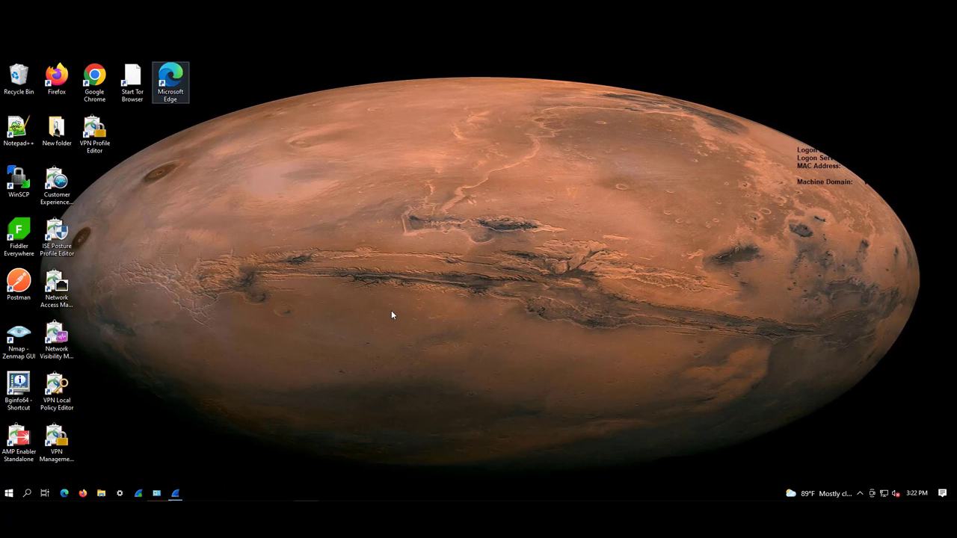
click(391, 318)
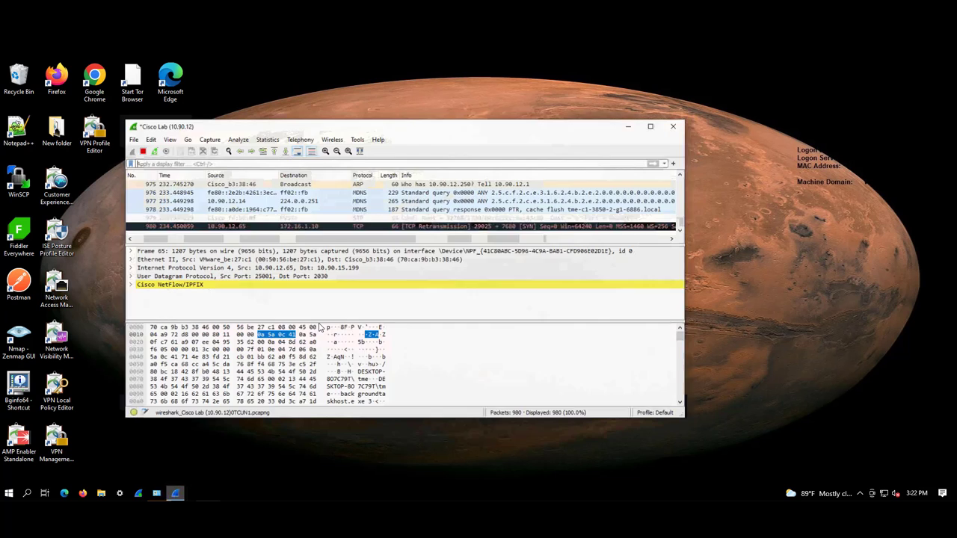
- Switch to the Wireshark capture and filter the displayed packets with cflow
click(319, 327)
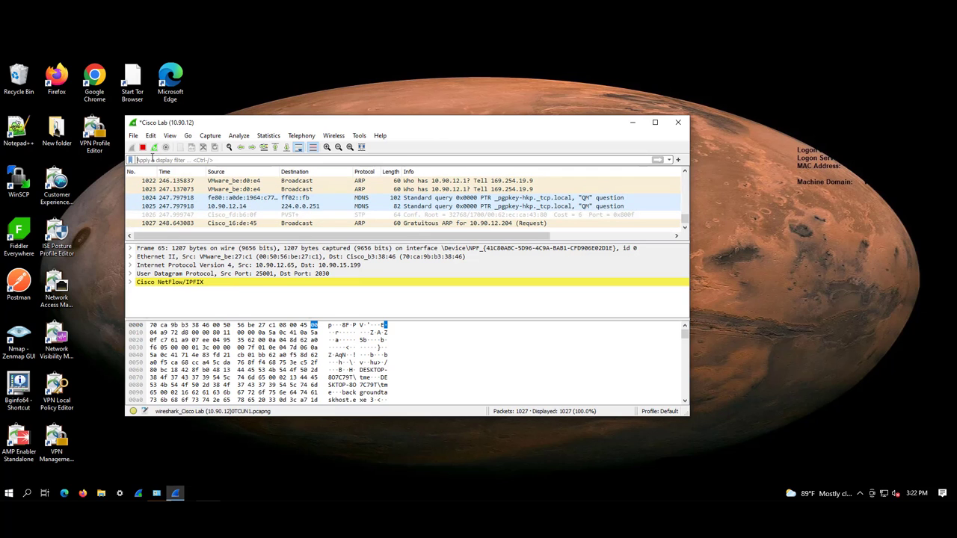
click(152, 160)
text(cflow)
key(Return)
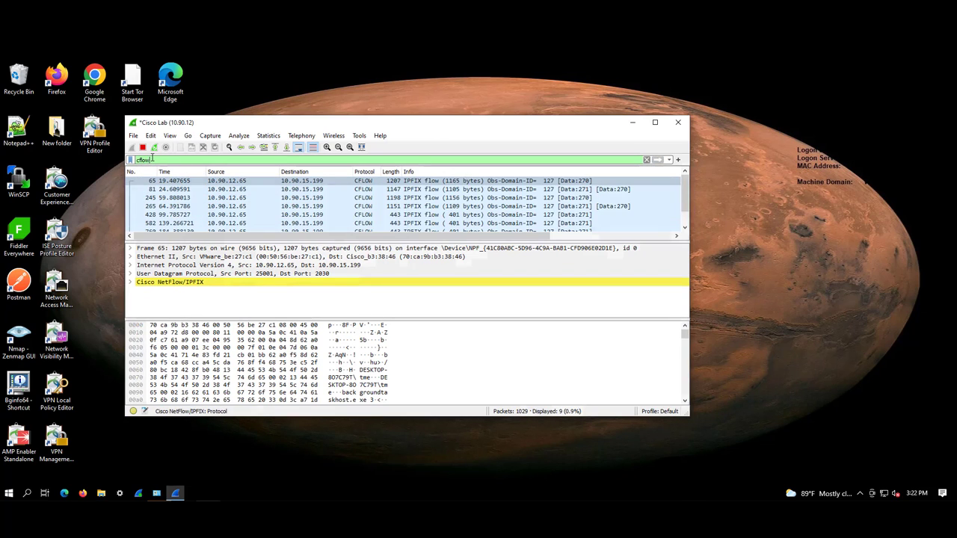